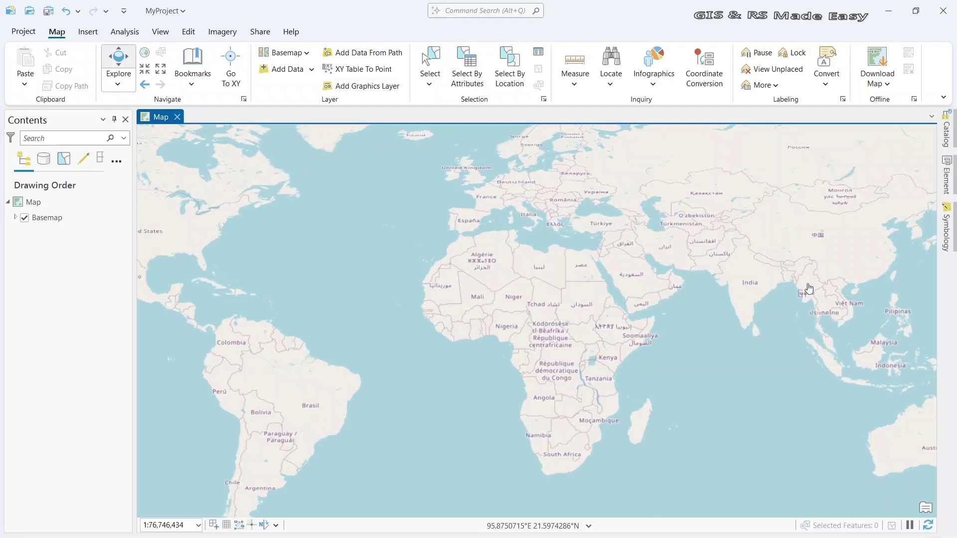
Add Nordic.shp from Folders > New folder > countries to the map as a layer.
left_click(946, 138)
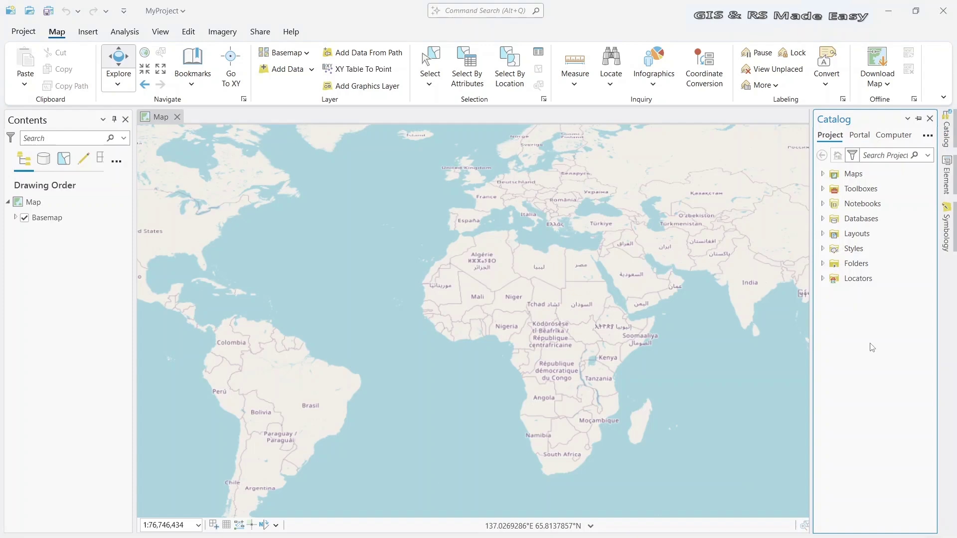
left_click(822, 263)
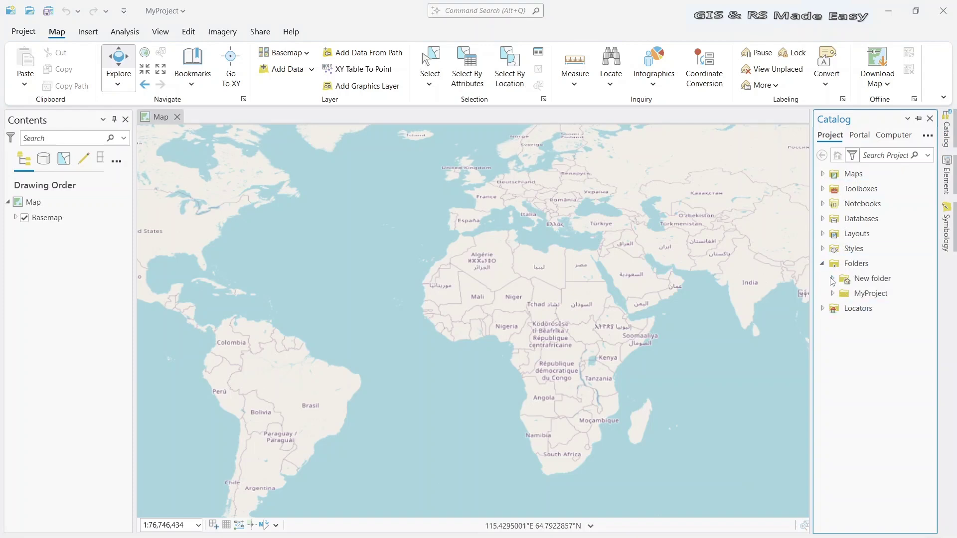
left_click(831, 279)
left_click(841, 307)
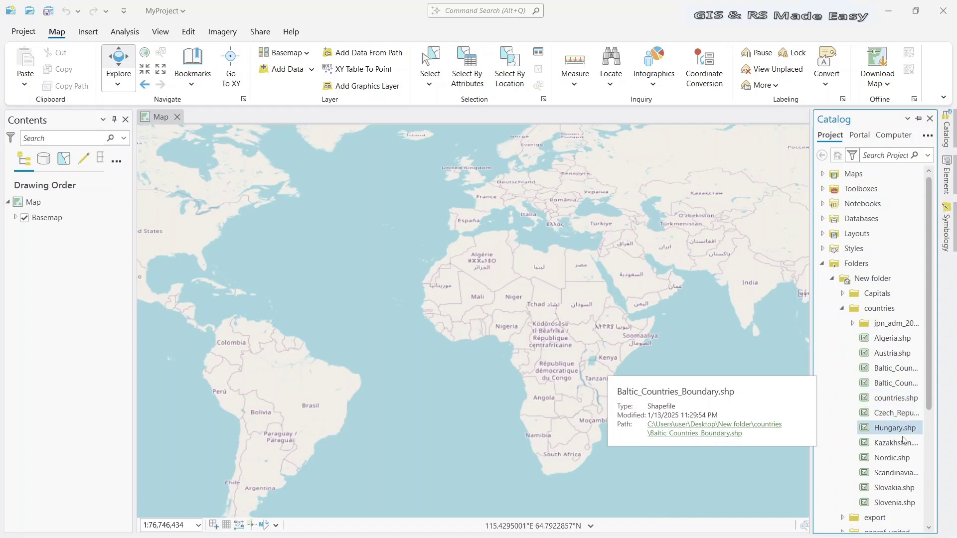
left_click_drag(891, 458, 704, 369)
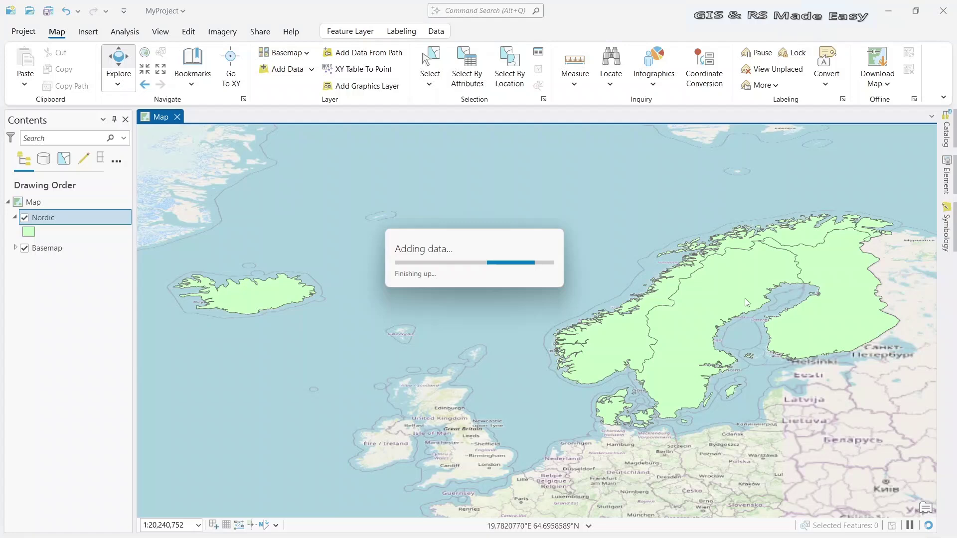
Hide the basemap and turn on country name labels for the Nordic layer.
left_click(25, 249)
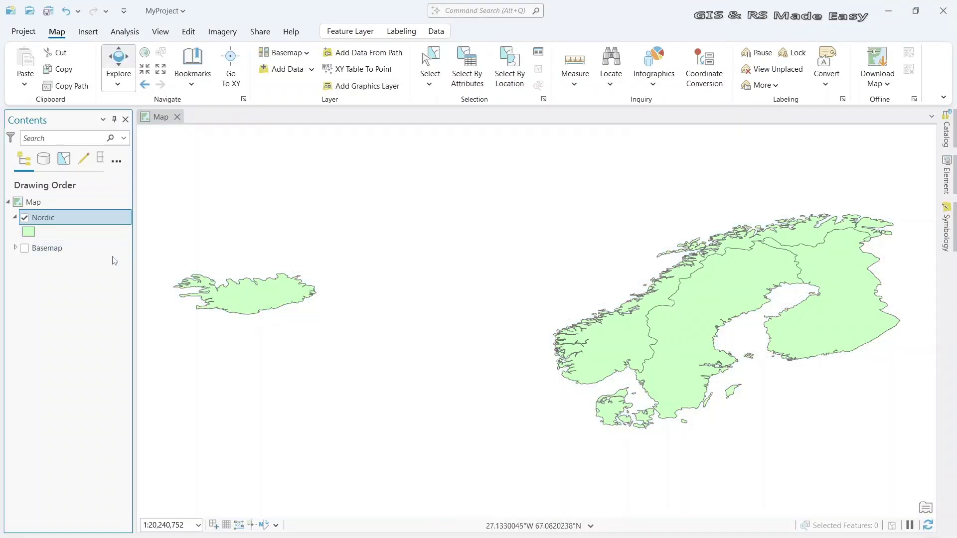
right_click(48, 223)
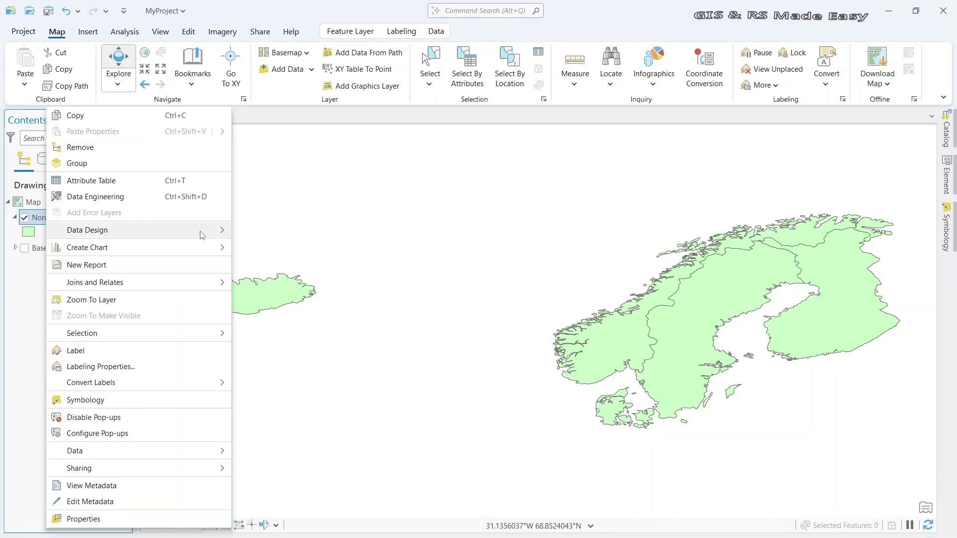
left_click(74, 350)
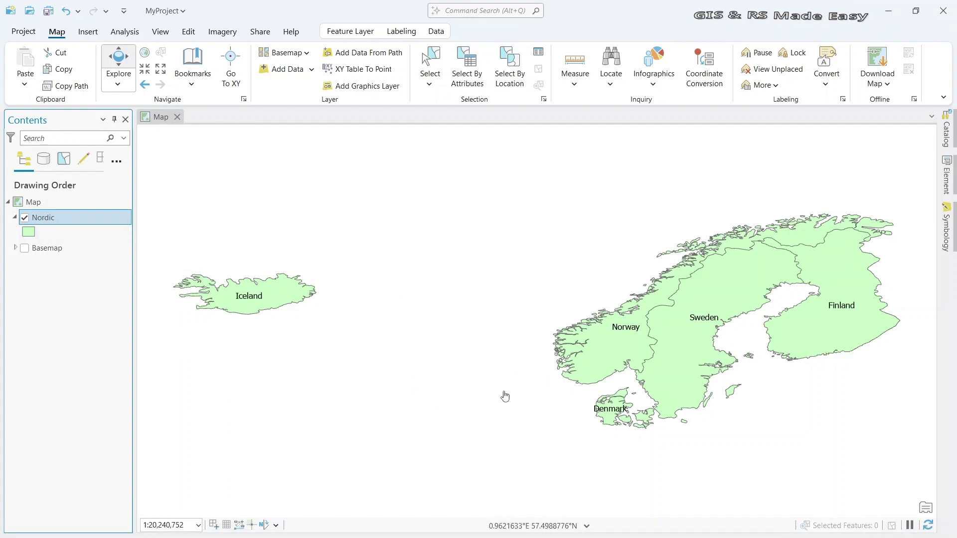
Open Features To JSON from the Conversion Tools > JSON toolbox on the Analysis tab.
left_click(125, 33)
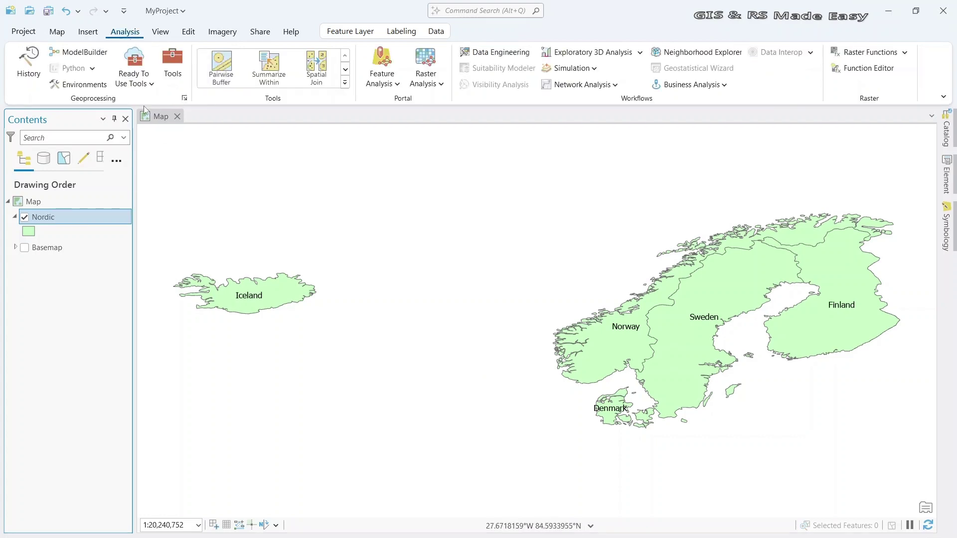
left_click(173, 65)
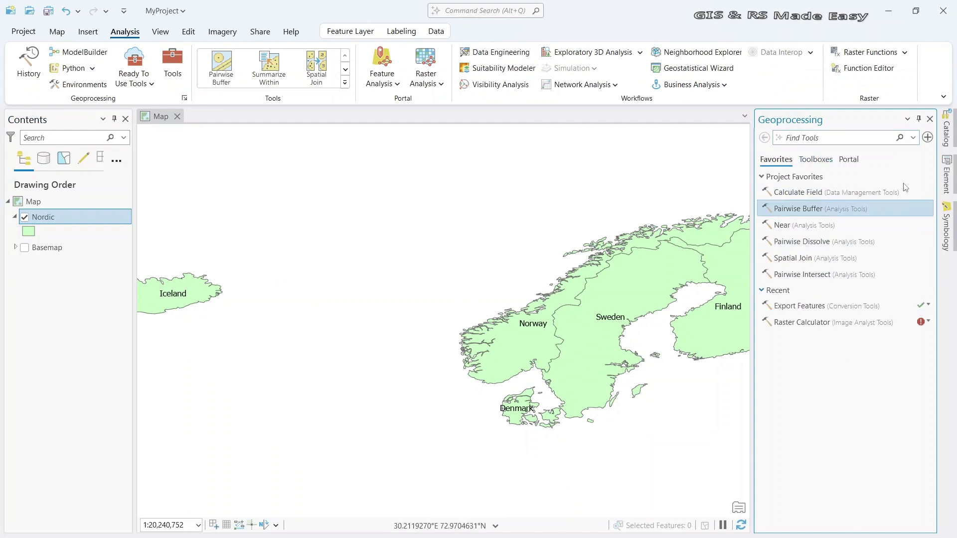
left_click(816, 160)
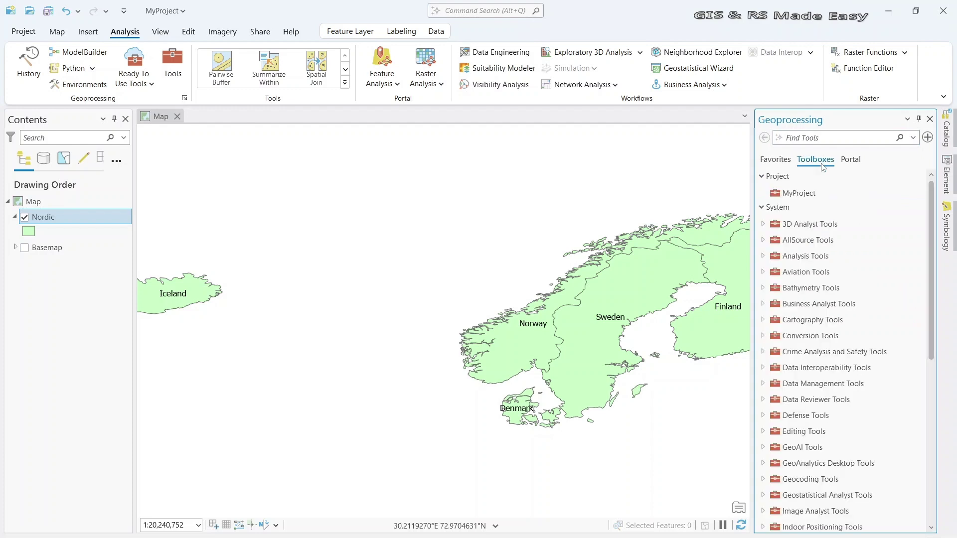
left_click(763, 336)
scroll(791, 345, "down", 2)
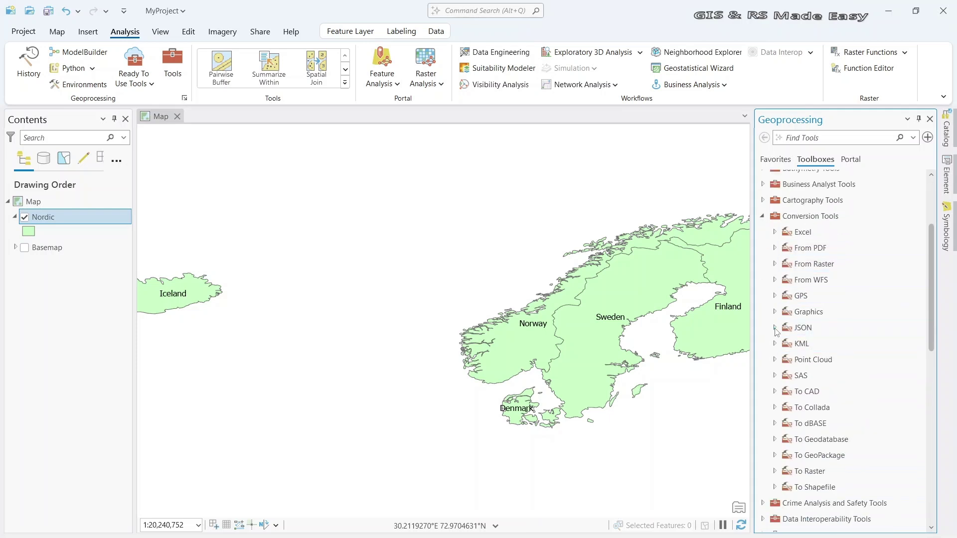
left_click(774, 329)
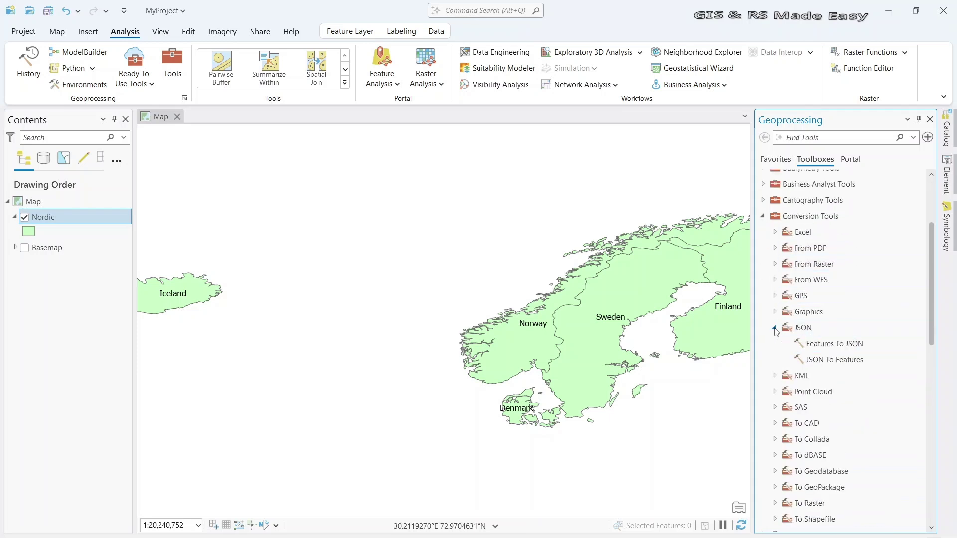
double_click(846, 344)
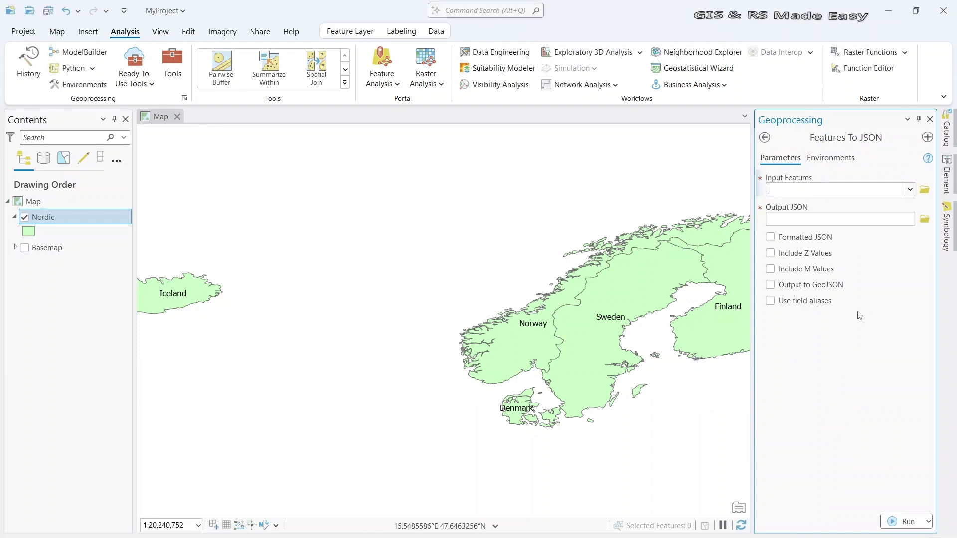
Set input Nordic, output nordic_geojson in New folder > countries, and check Output to GeoJSON.
left_click(909, 189)
left_click(796, 204)
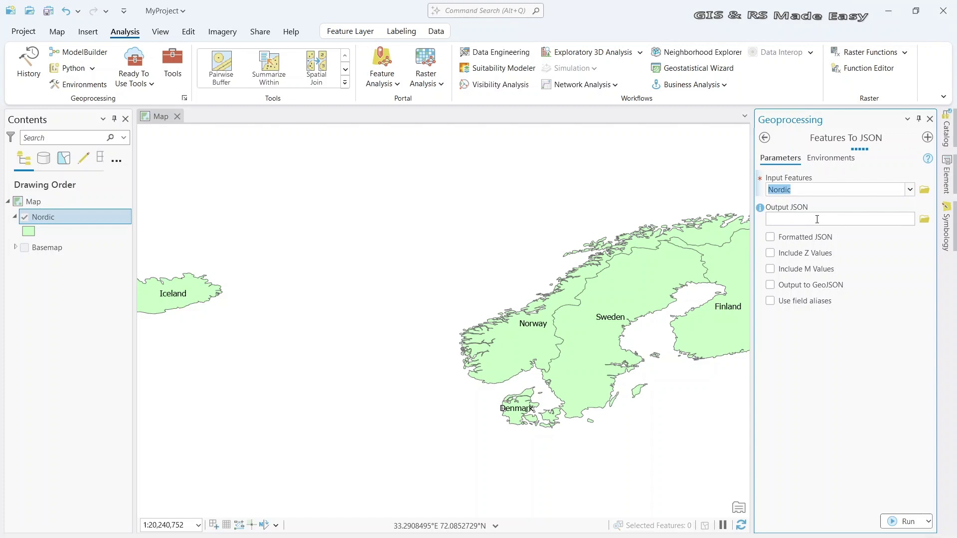
left_click(923, 221)
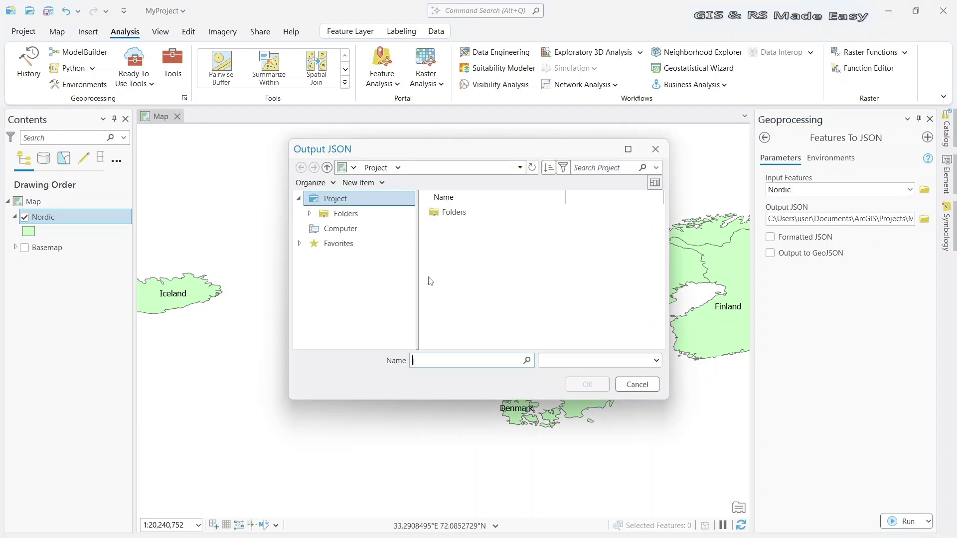
double_click(459, 214)
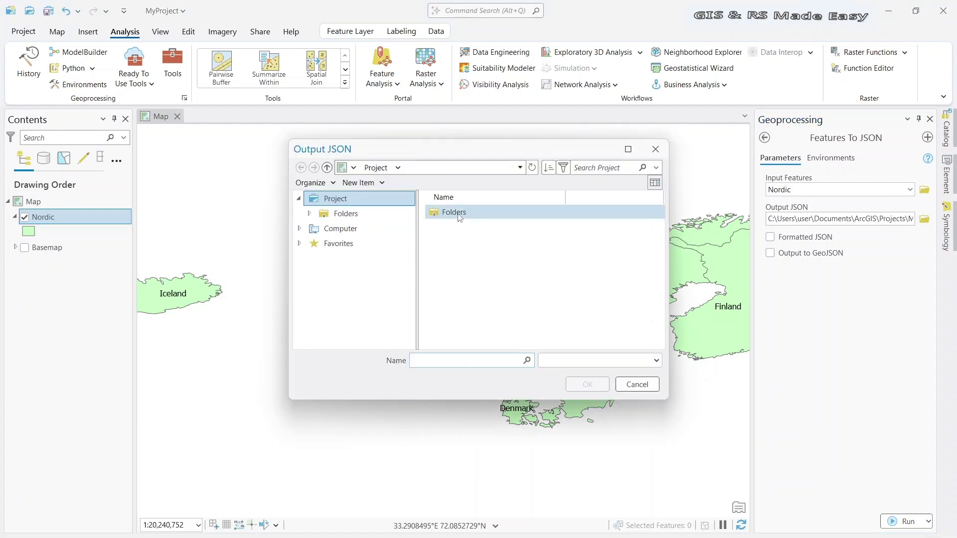
double_click(463, 213)
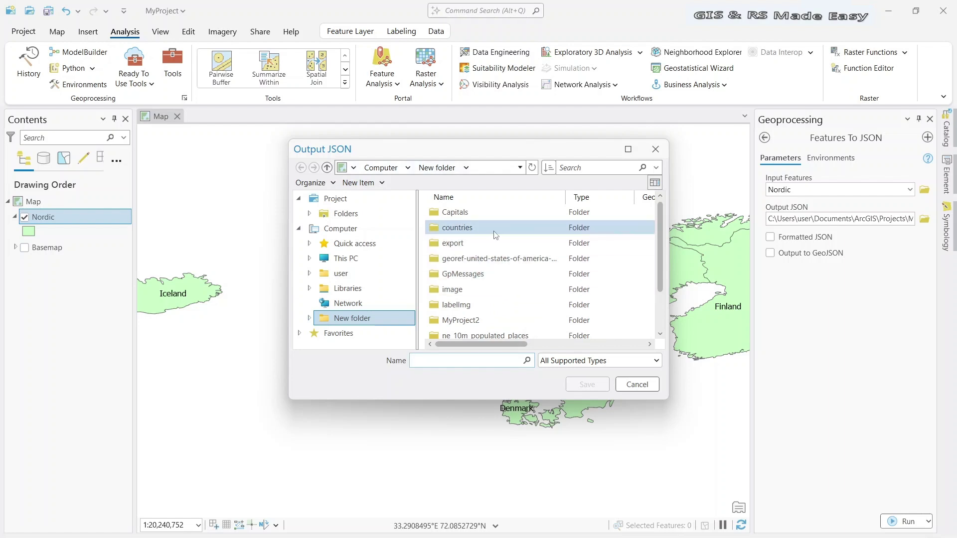
double_click(480, 230)
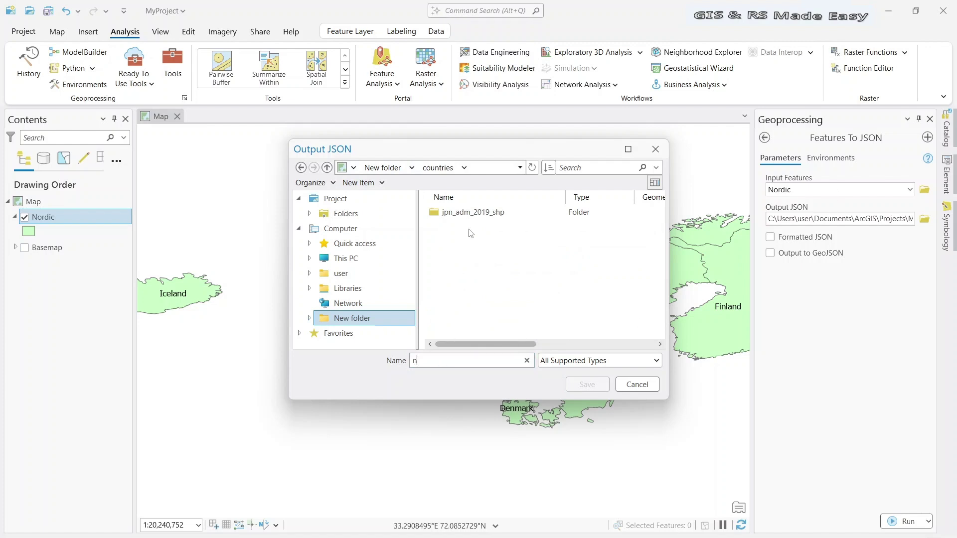
type("dic_geojson")
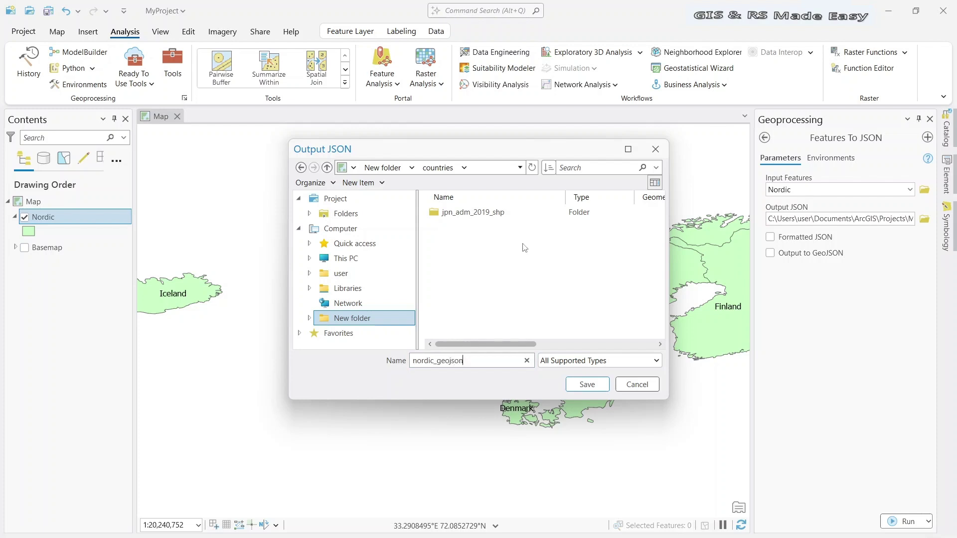
left_click(587, 385)
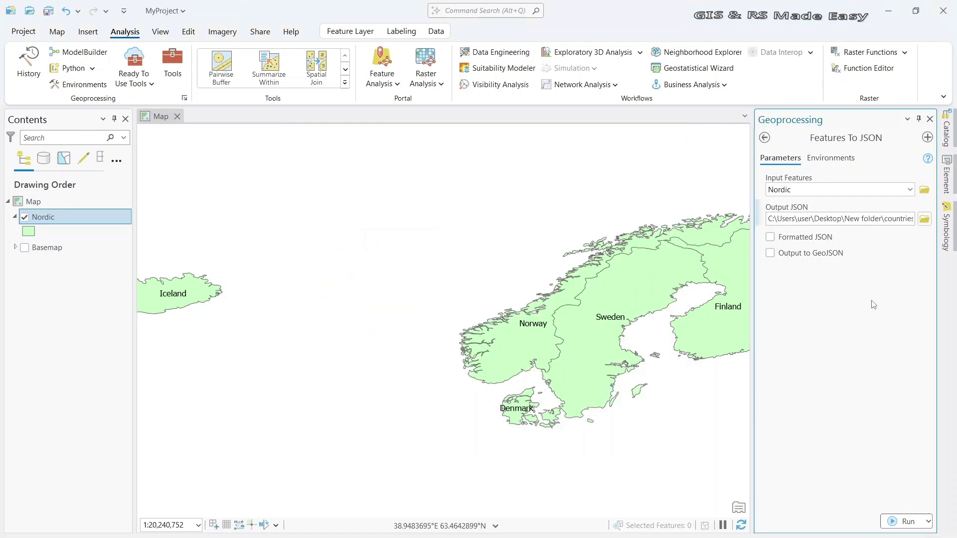
left_click(770, 254)
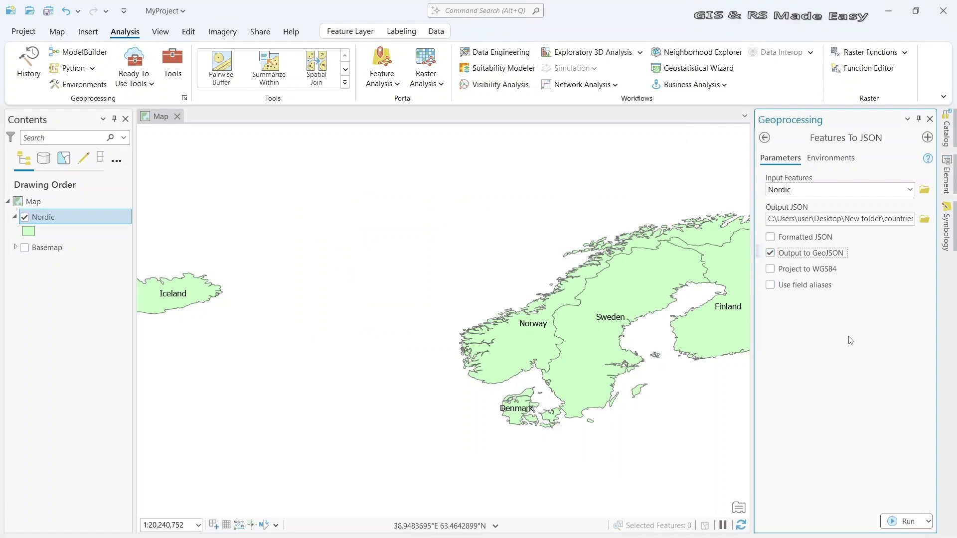
Run Features To JSON to write Nordic out as nordic_geojson in the countries folder.
left_click(905, 521)
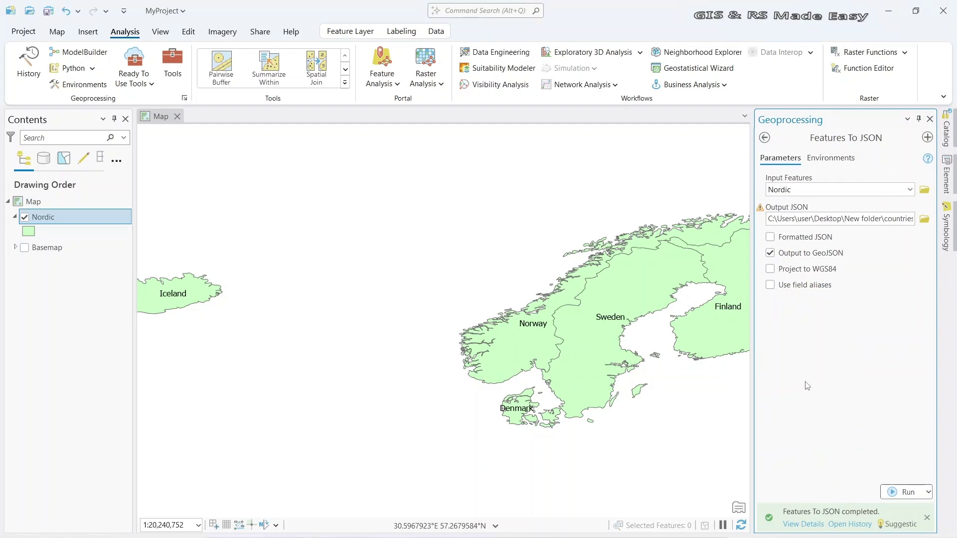
key("alt+Tab")
double_click(503, 178)
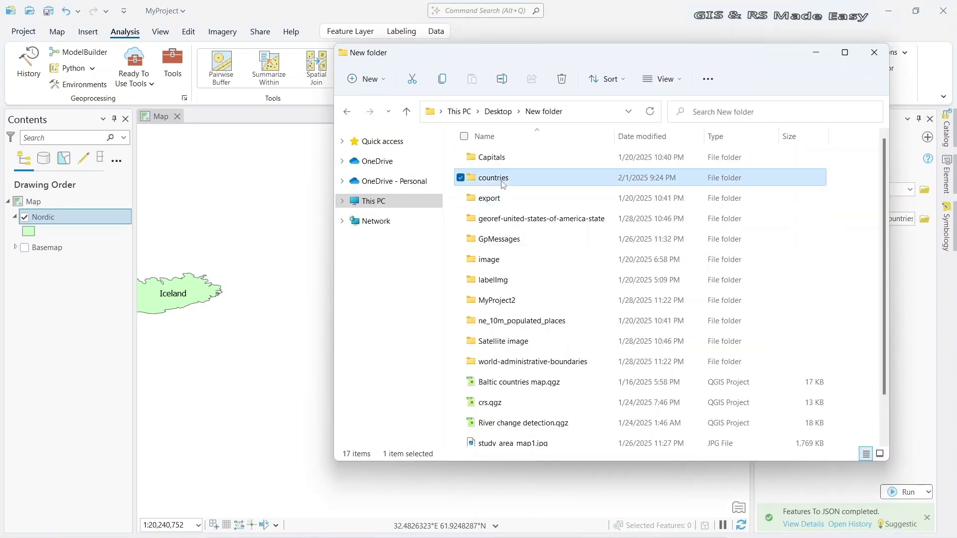
scroll(635, 253, "down", 4)
scroll(635, 252, "down", 12)
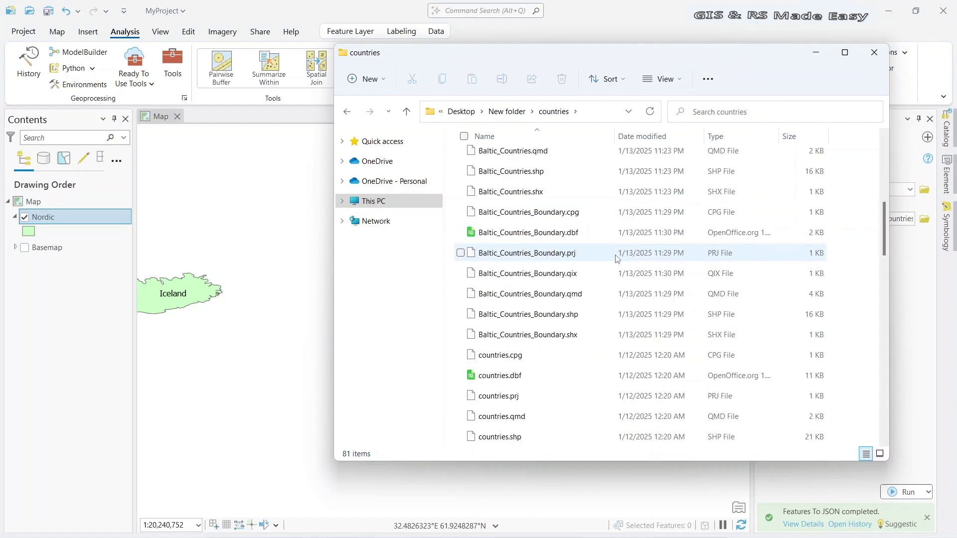
scroll(559, 299, "down", 3)
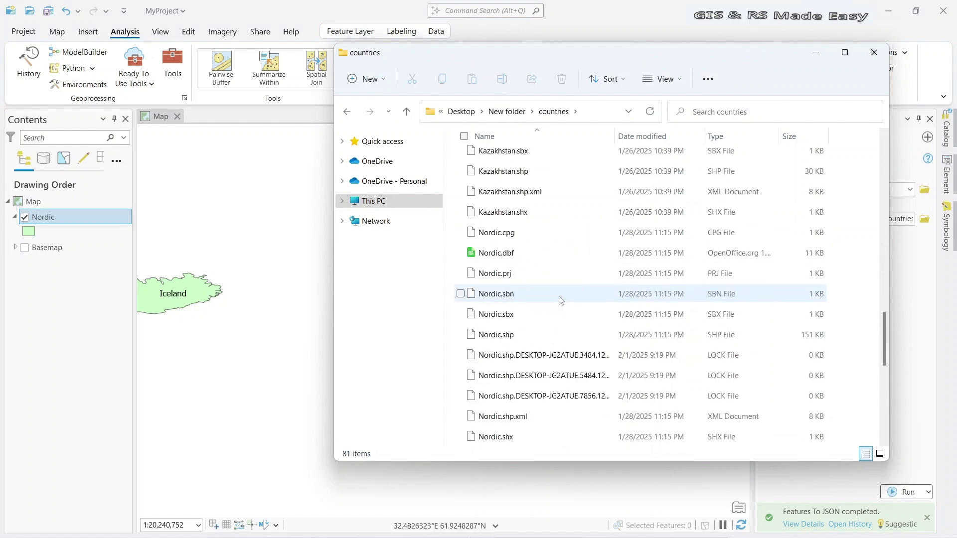
scroll(559, 299, "up", 4)
scroll(560, 300, "down", 4)
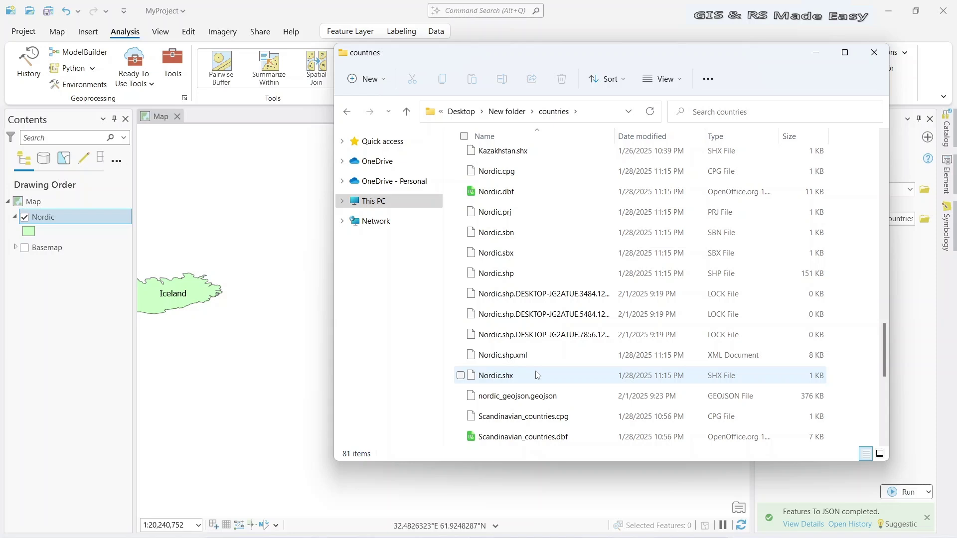
left_click(524, 402)
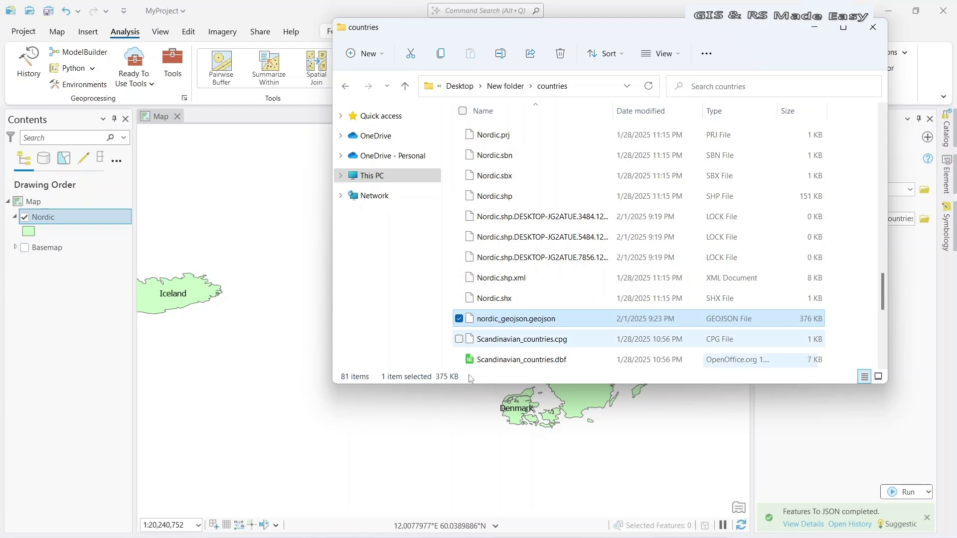
Delete the Nordic layer from Contents and open Conversion Tools > JSON > JSON To Features.
left_click(204, 227)
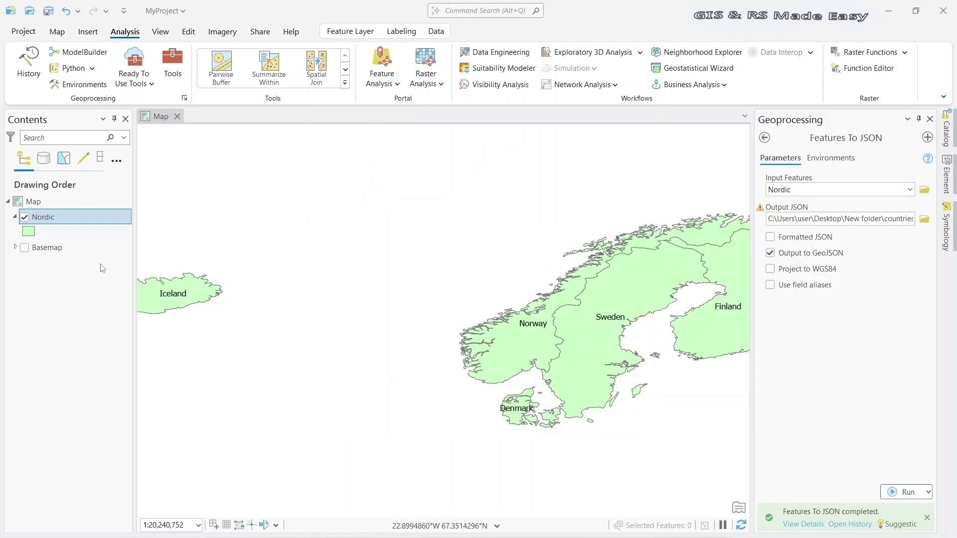
right_click(49, 221)
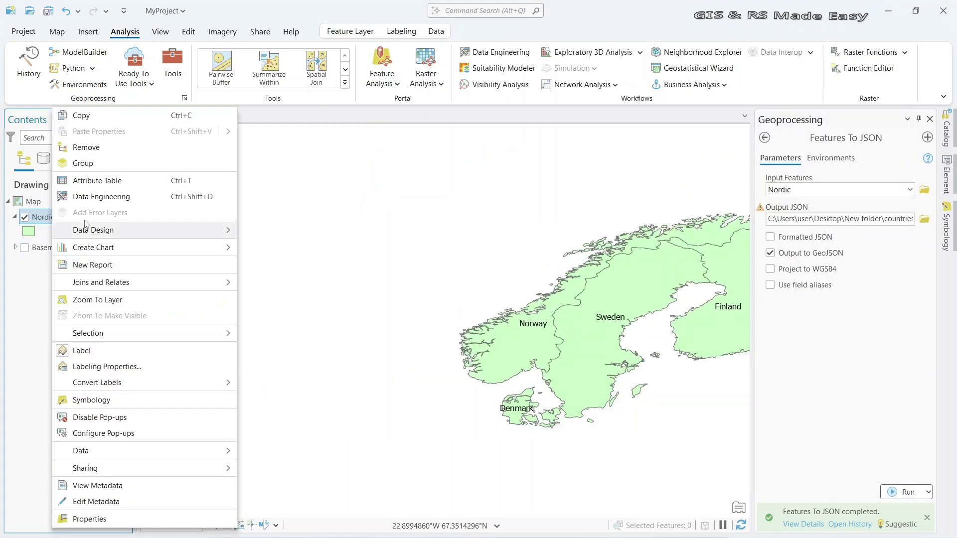
key("Escape")
key("Delete")
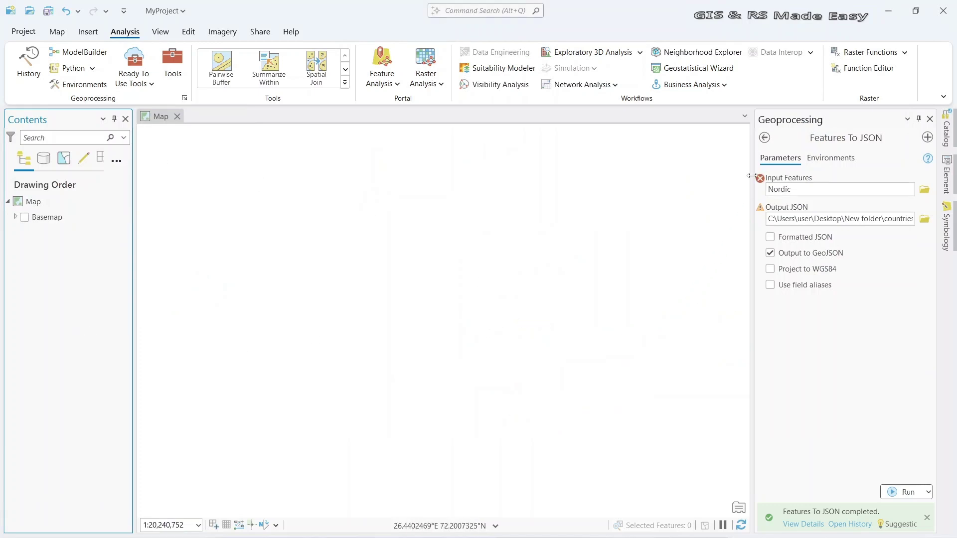
left_click(765, 138)
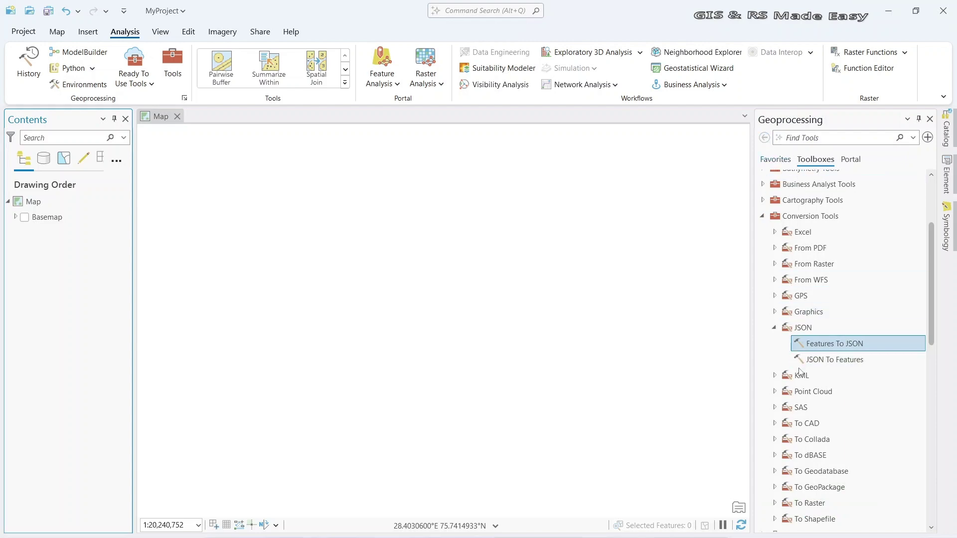
double_click(835, 359)
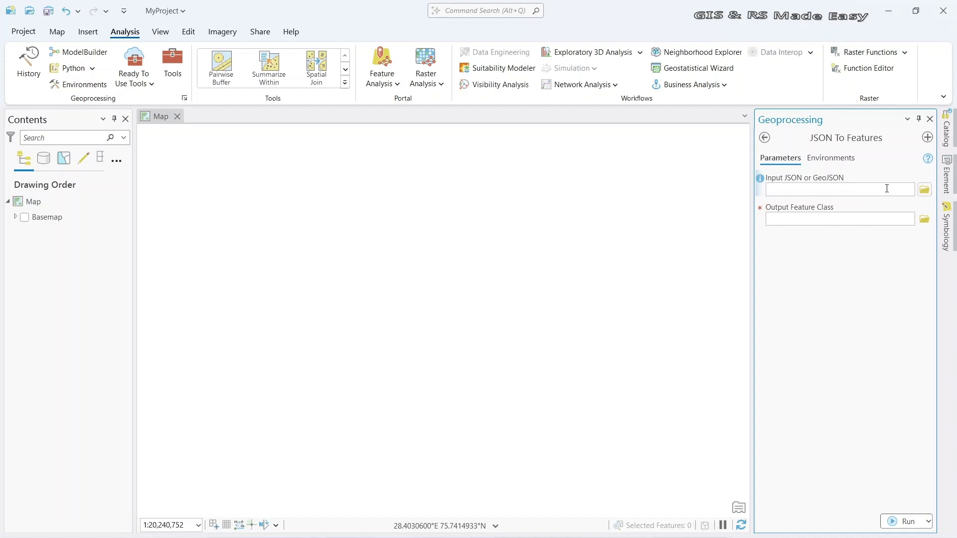
Convert nordic_geojson.geojson to Polygon features, keeping the default nordic_geojson_JSONToFeature output name.
left_click(924, 191)
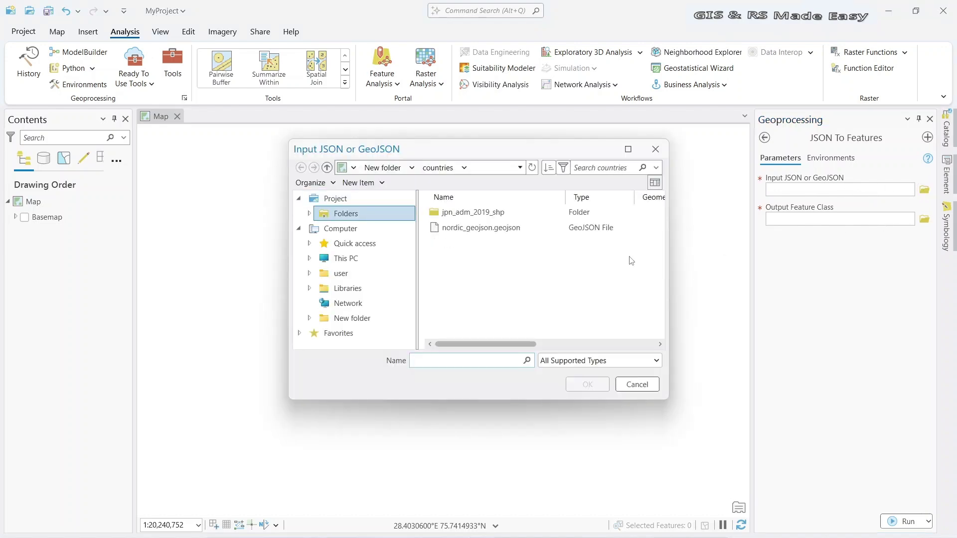
left_click(462, 229)
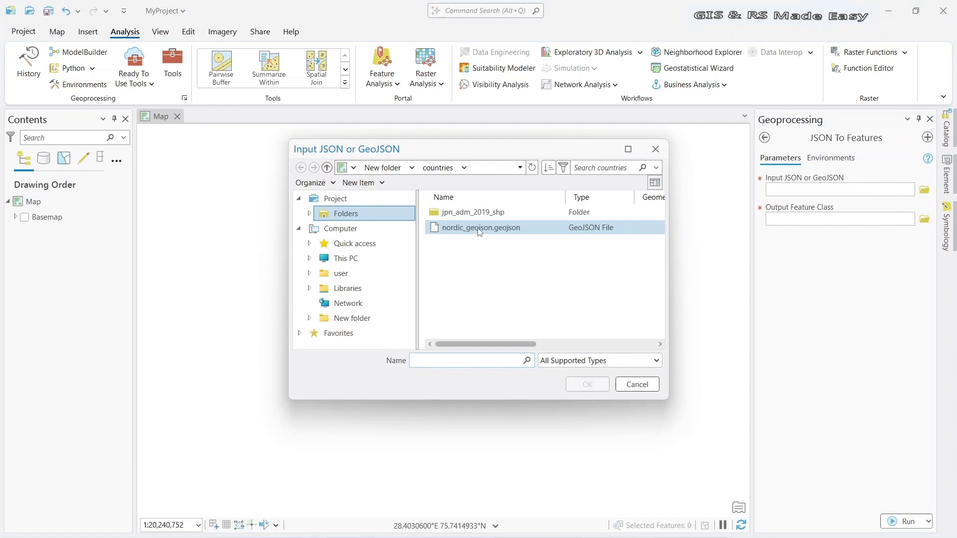
left_click(479, 229)
left_click(587, 384)
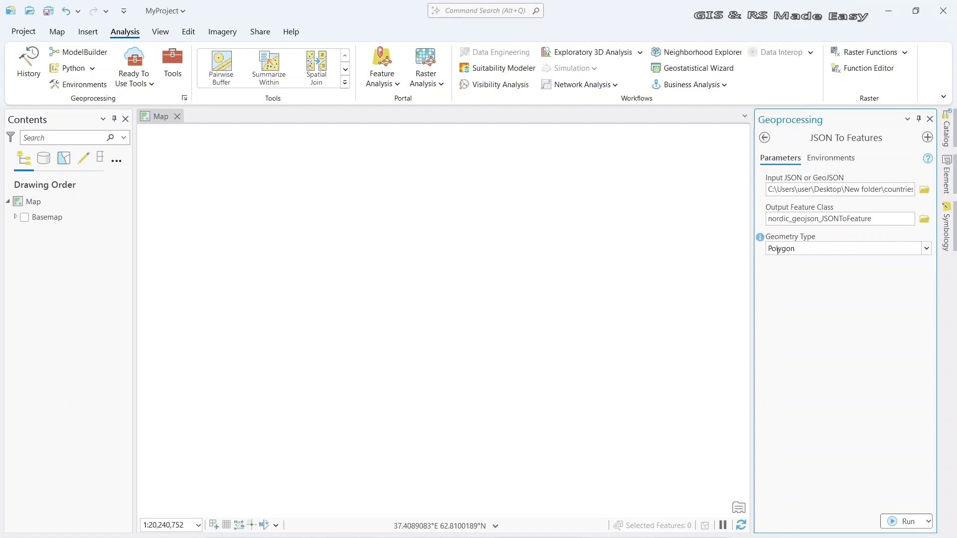
left_click(926, 248)
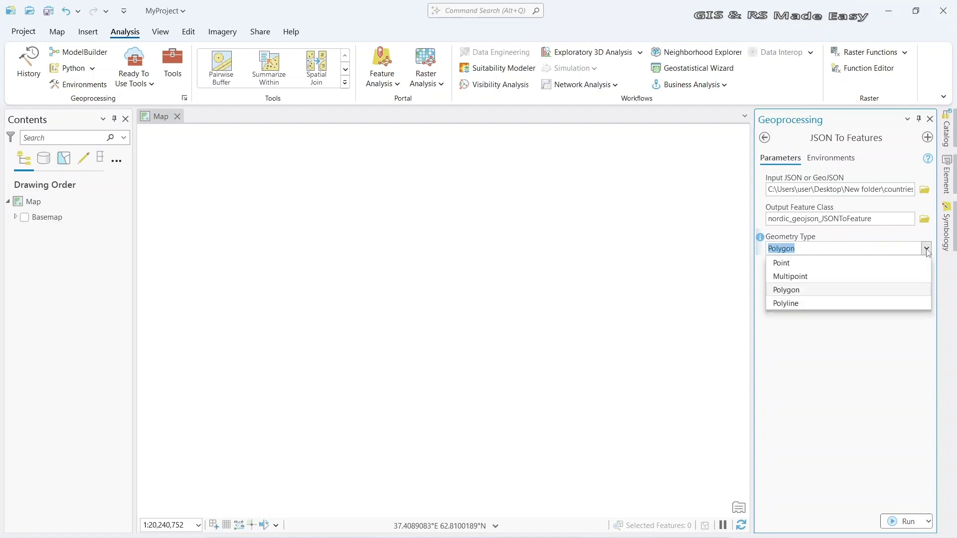
left_click(800, 295)
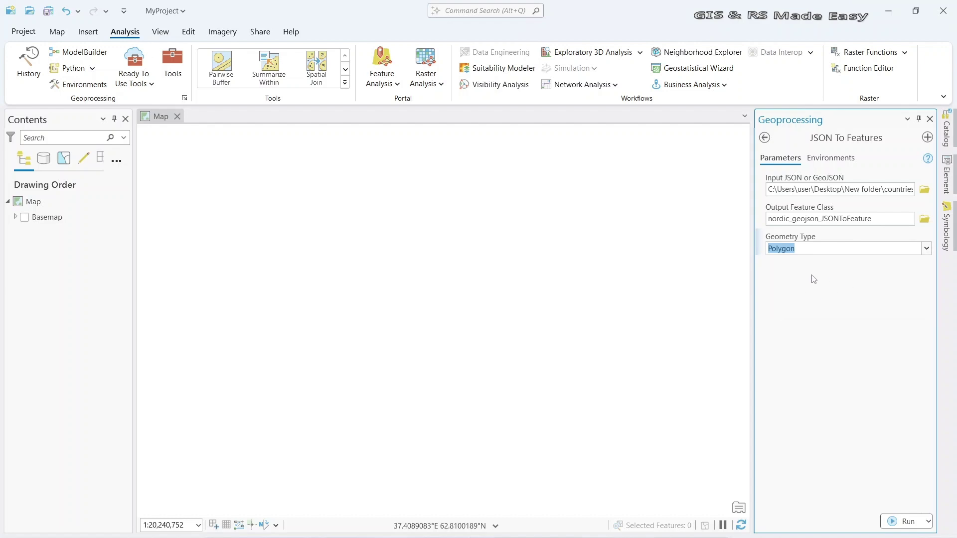
left_click(907, 521)
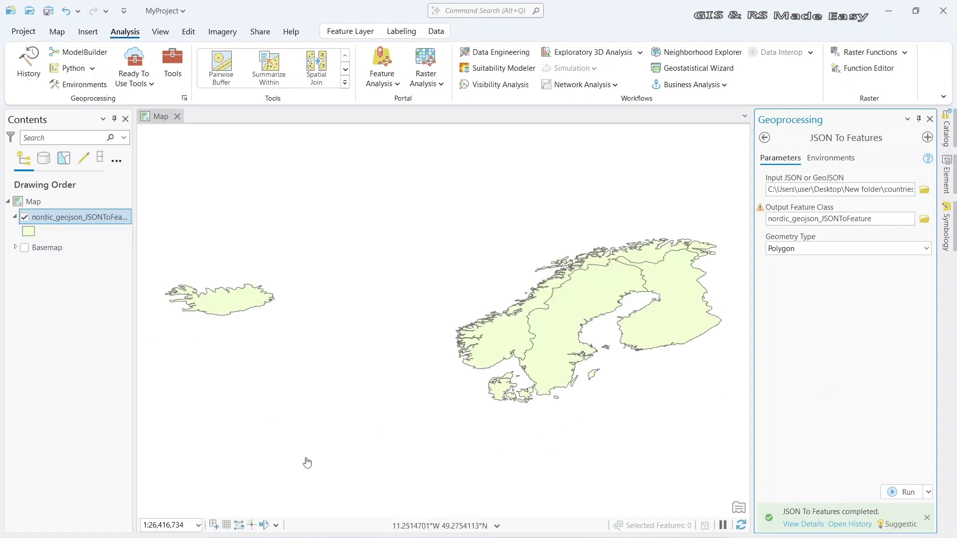
Close Geoprocessing, label nordic_geojson_JSONToFeature by country name, and open its attribute table.
left_click(929, 119)
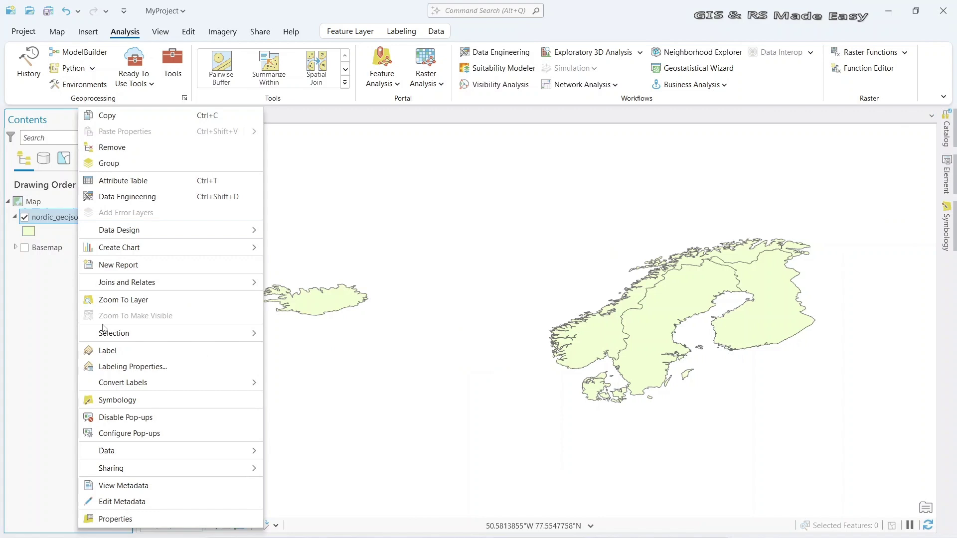
left_click(135, 352)
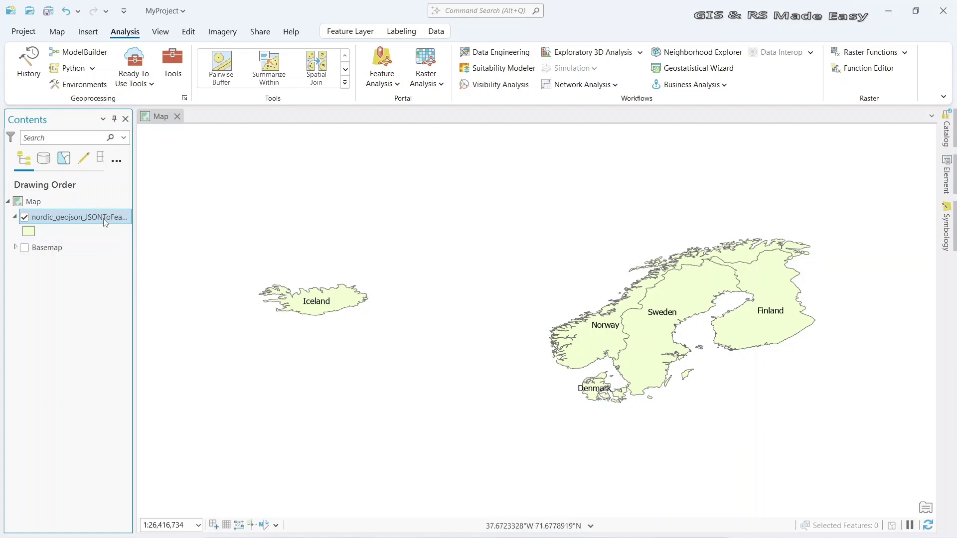
right_click(98, 221)
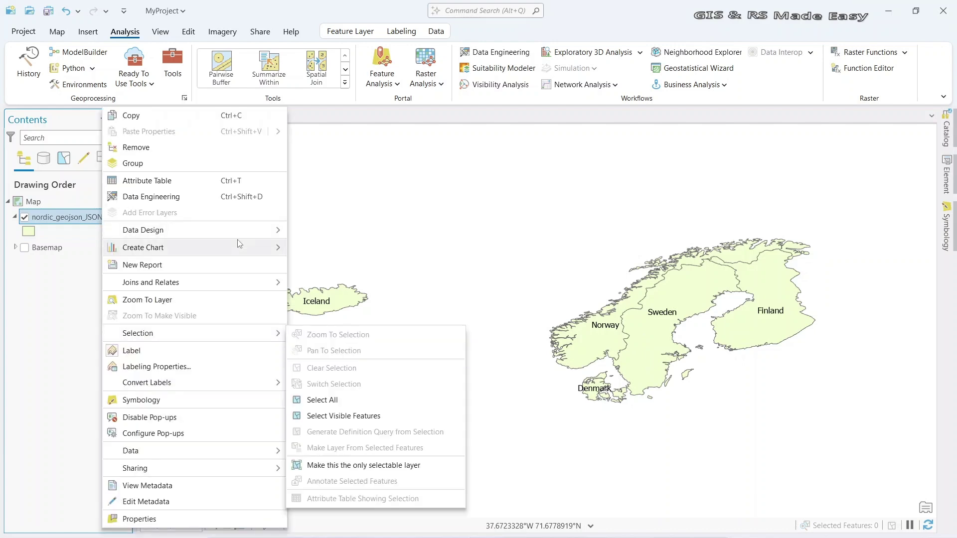
left_click(170, 181)
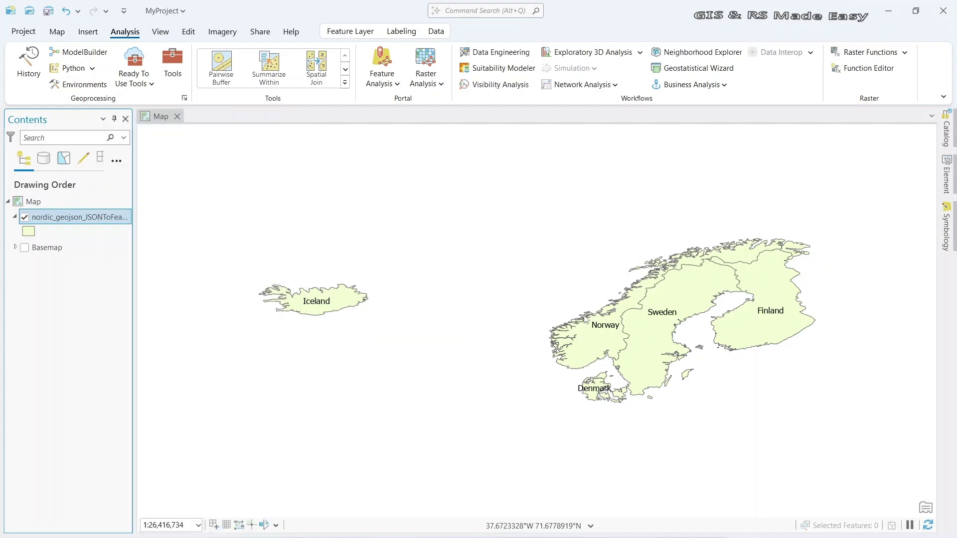